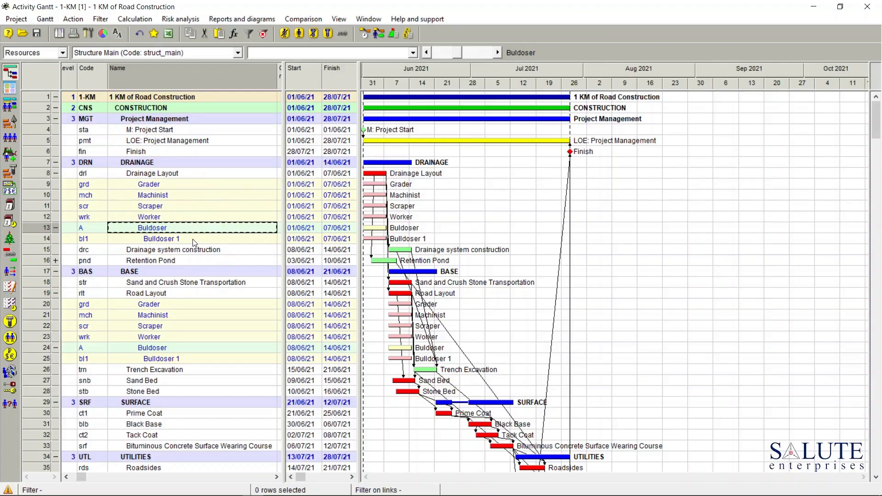
# Open the project's multi-resources table and create a new multi-resource.
pyautogui.click(251, 186)
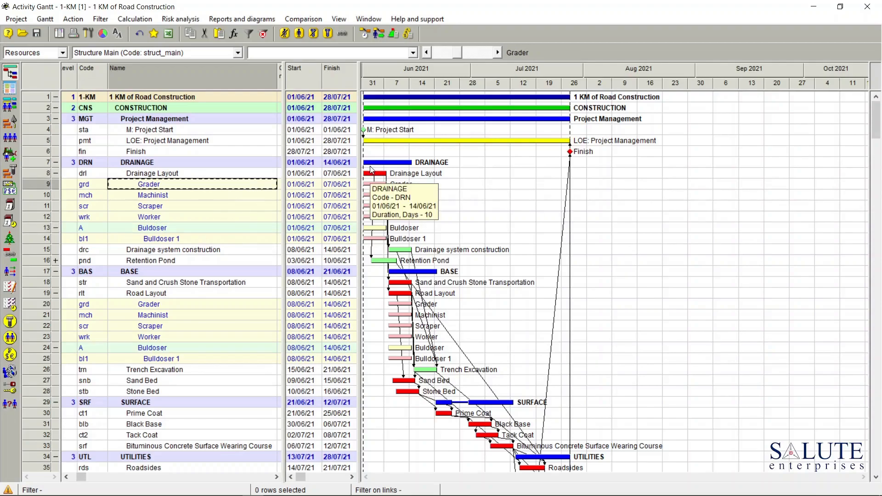
pyautogui.click(340, 18)
pyautogui.moveTo(407, 57)
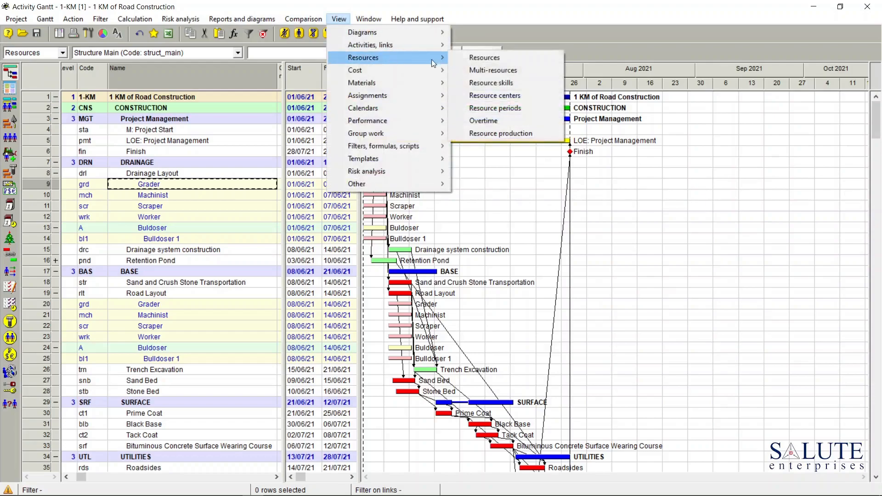
pyautogui.click(513, 69)
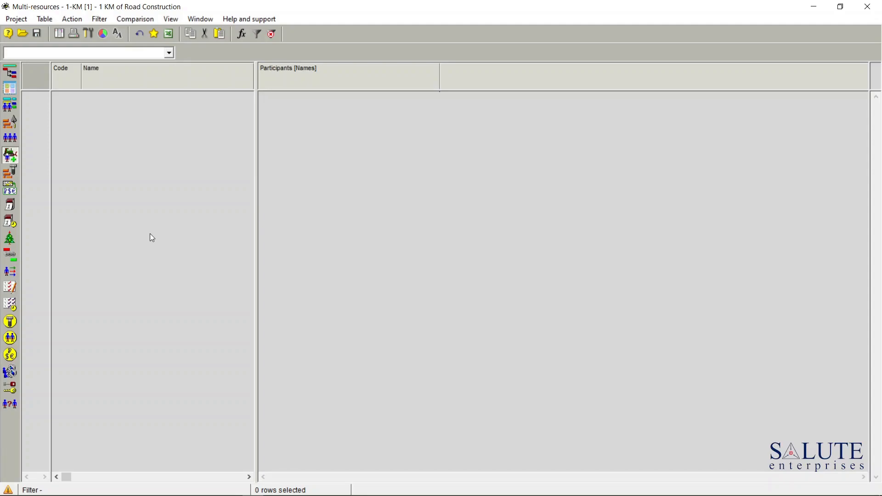
pyautogui.rightClick(39, 101)
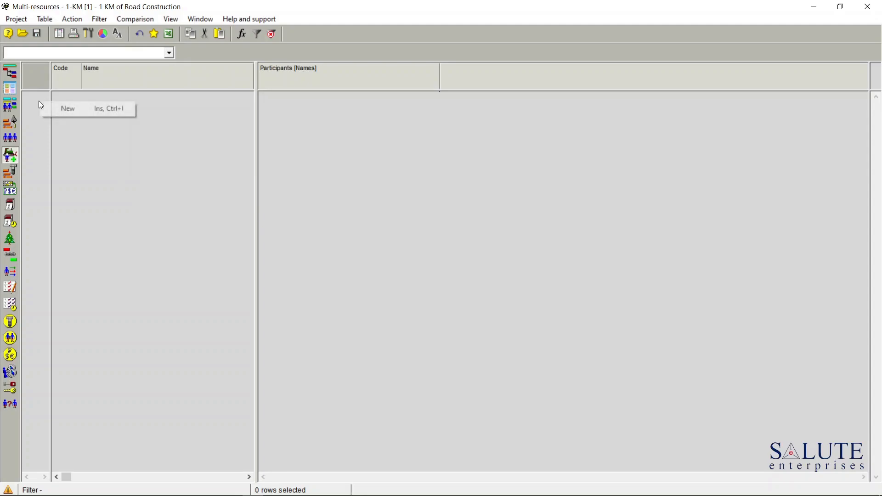
pyautogui.click(82, 112)
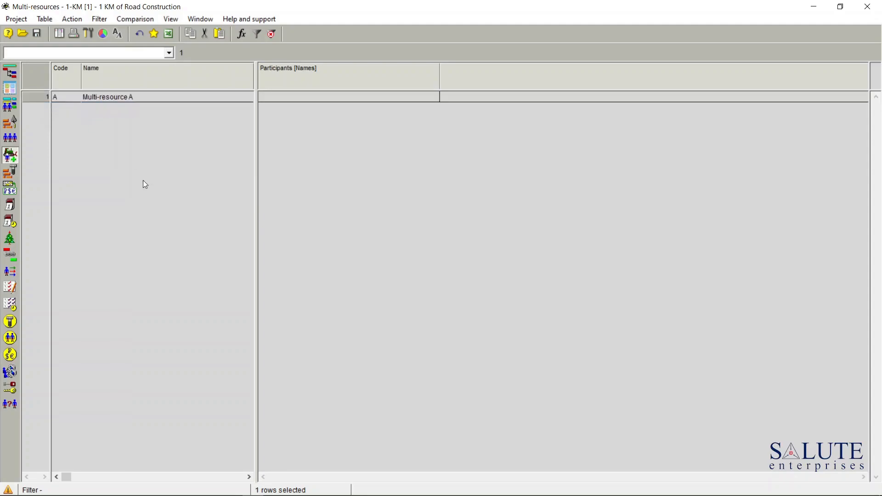
# Name the new multi-resource "Layout Crew" and set its code to "Lout".
pyautogui.doubleClick(35, 98)
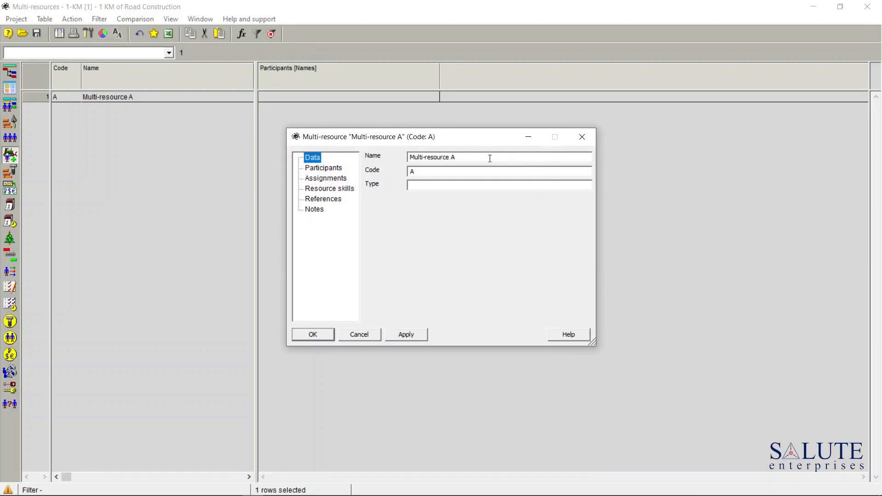
pyautogui.click(472, 153)
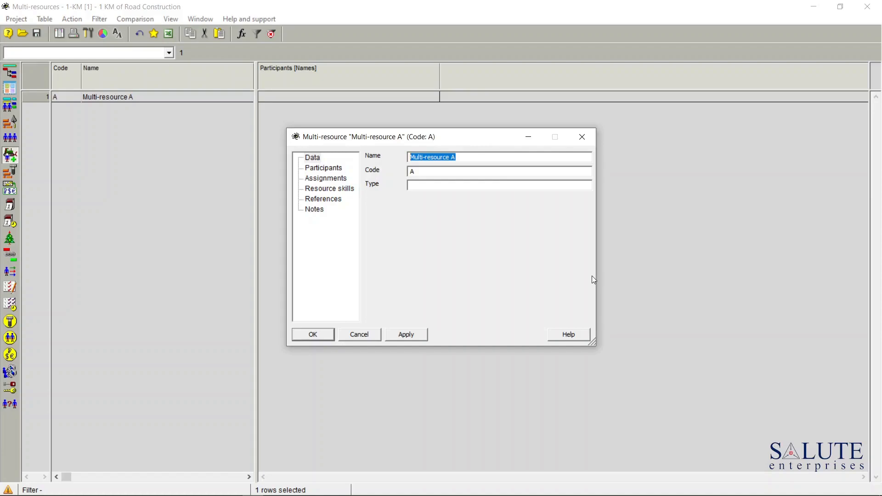
pyautogui.write('Layout Crew')
pyautogui.doubleClick(437, 171)
pyautogui.write('Lout')
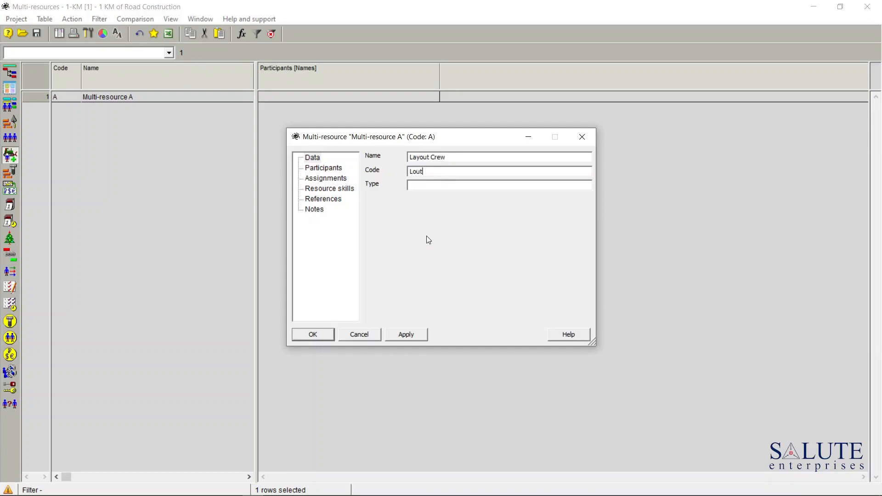
# Add the resources Grader, Machinist, Scraper and Worker as participants of the Layout Crew multi-resource.
pyautogui.click(342, 171)
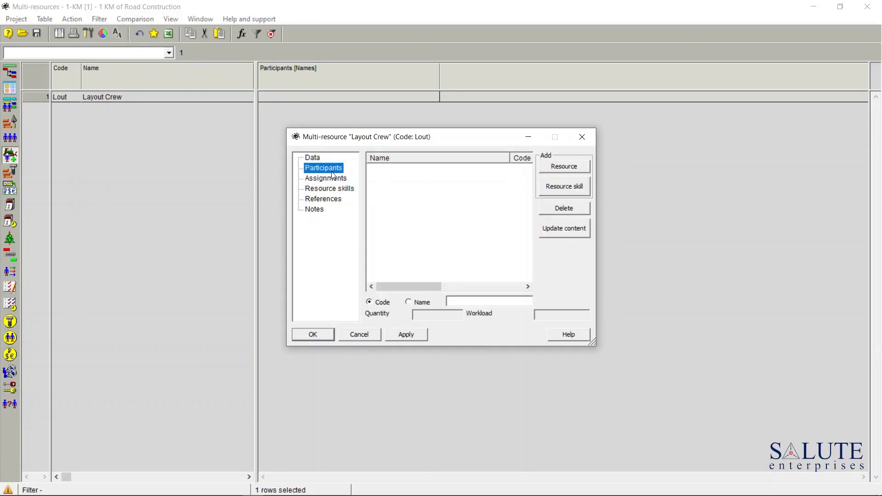
pyautogui.click(578, 170)
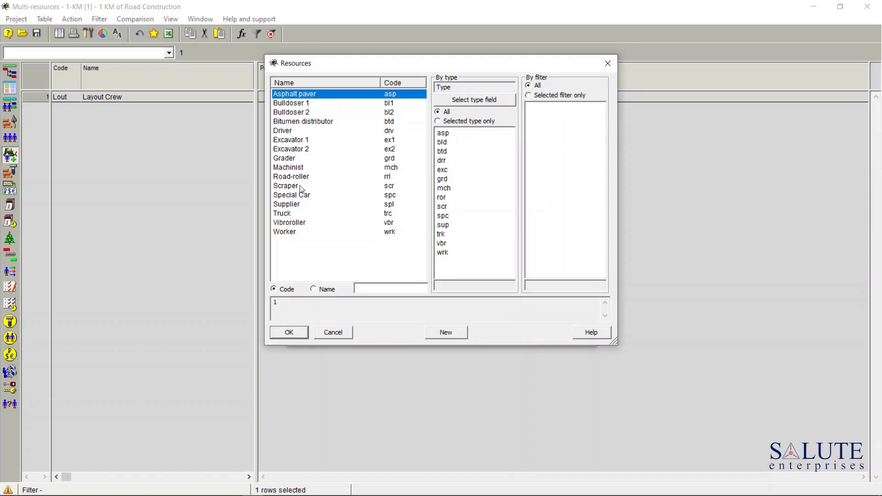
pyautogui.click(289, 159)
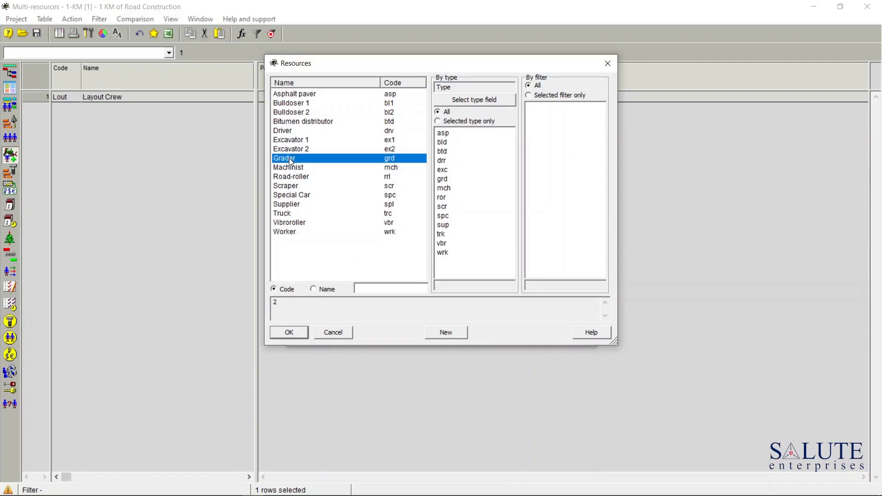
pyautogui.keyDown('ctrl'); pyautogui.click(296, 168); pyautogui.keyUp('ctrl')
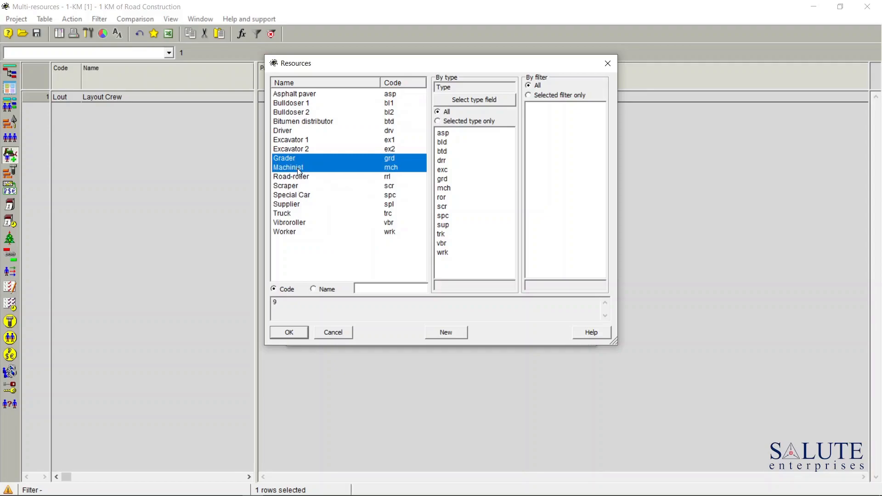
pyautogui.keyDown('ctrl'); pyautogui.click(296, 231); pyautogui.keyUp('ctrl')
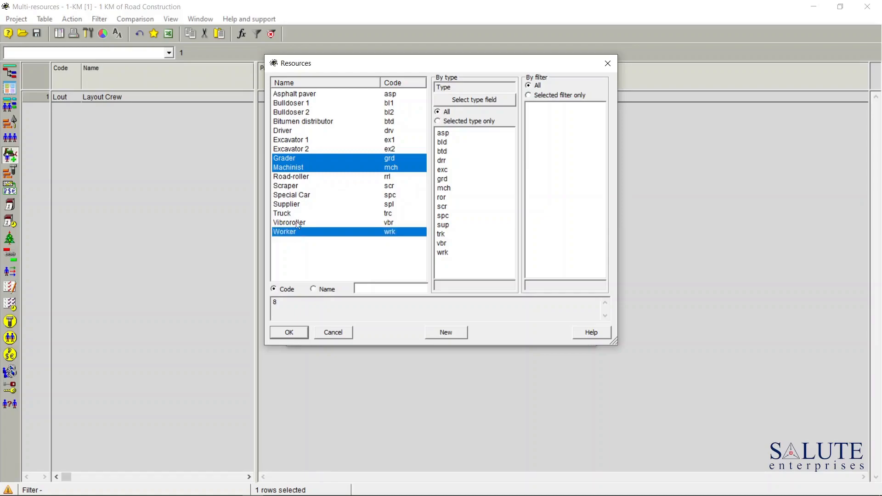
pyautogui.keyDown('ctrl'); pyautogui.click(297, 186); pyautogui.keyUp('ctrl')
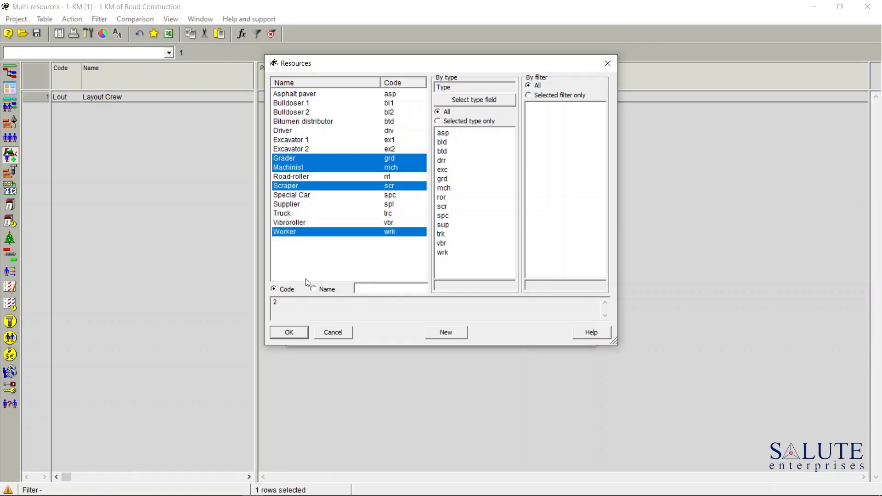
pyautogui.click(288, 332)
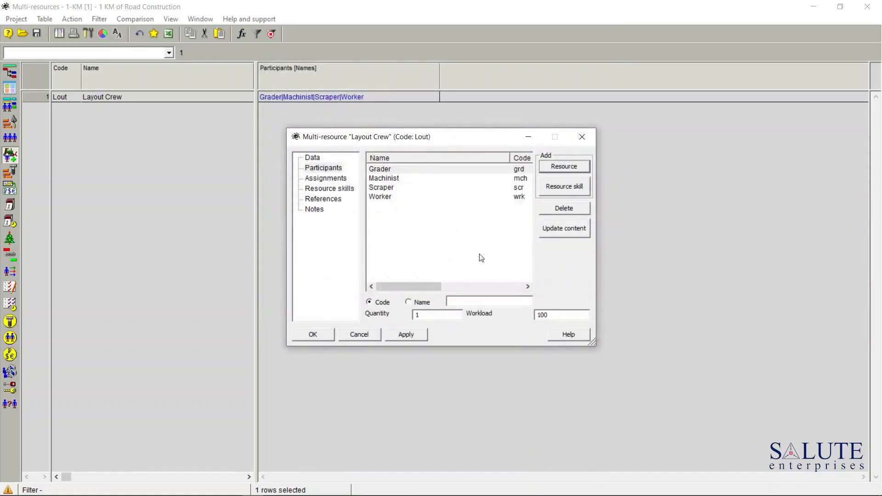
# Add the Buldoser resource skill to the Layout Crew participants and save the multi-resource.
pyautogui.moveTo(509, 157); pyautogui.dragTo(418, 198)
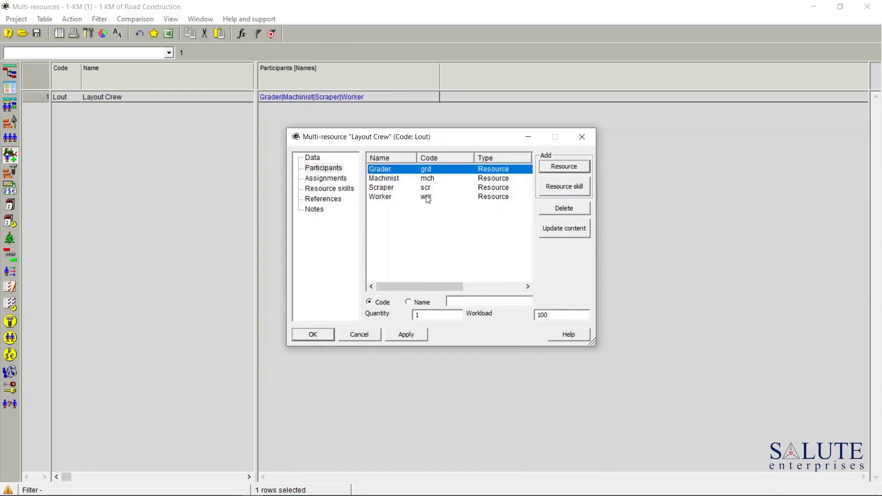
pyautogui.click(579, 188)
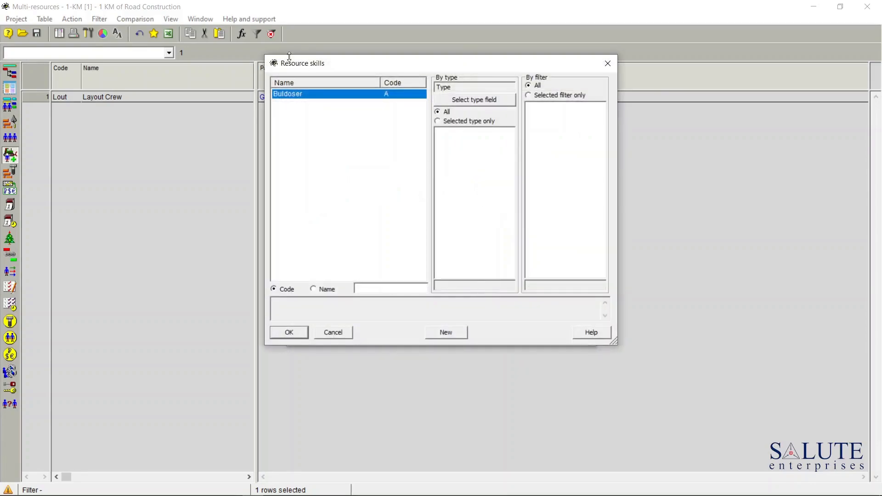
pyautogui.doubleClick(298, 96)
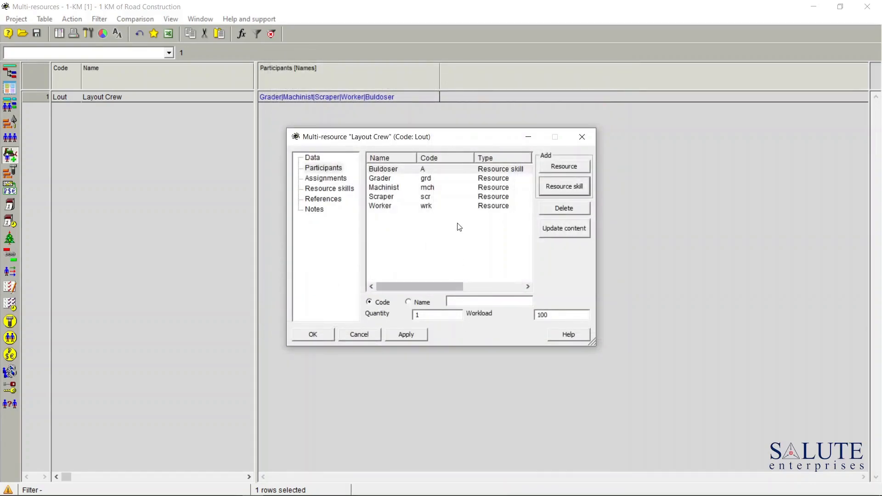
pyautogui.moveTo(473, 157); pyautogui.dragTo(453, 158)
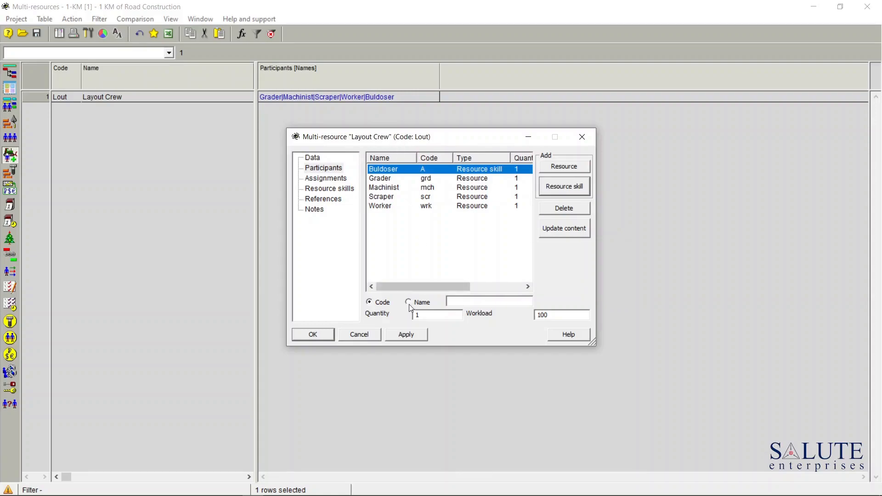
pyautogui.click(412, 338)
pyautogui.click(317, 335)
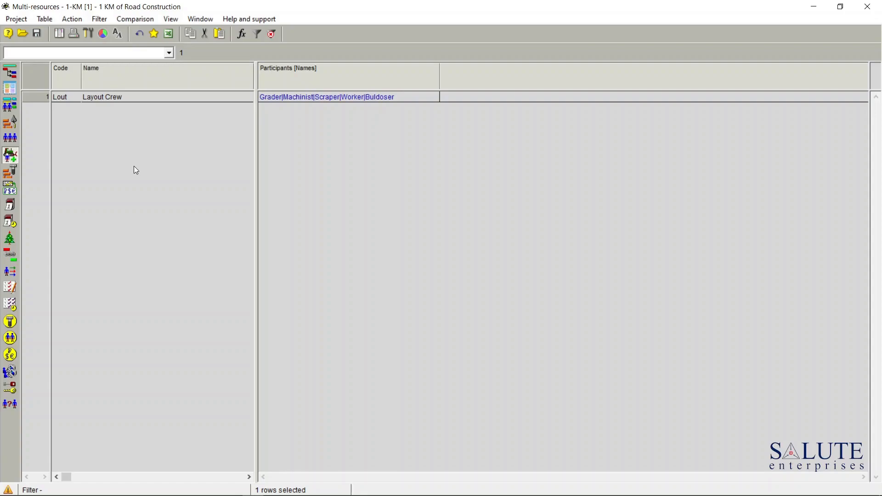
# Delete the Grader and Machinist assignments from the Drainage Layout activity in the Activity Gantt.
pyautogui.click(11, 75)
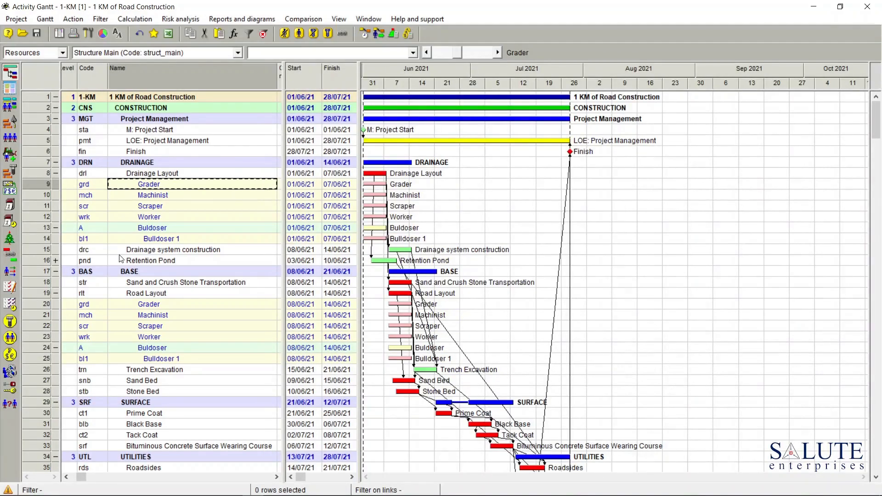
pyautogui.doubleClick(32, 172)
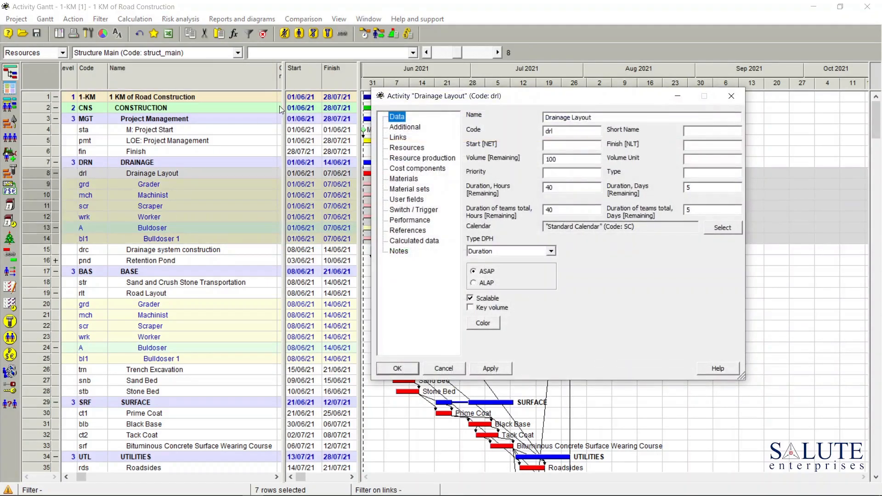
pyautogui.click(420, 148)
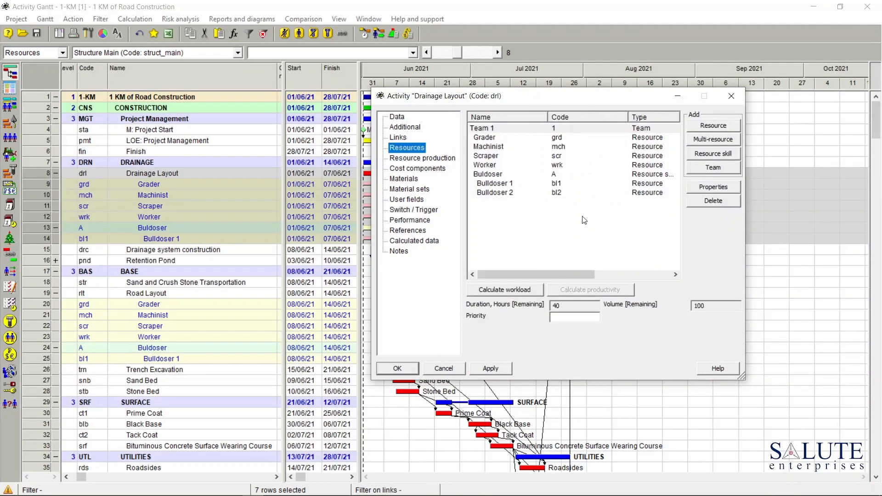
pyautogui.click(486, 137)
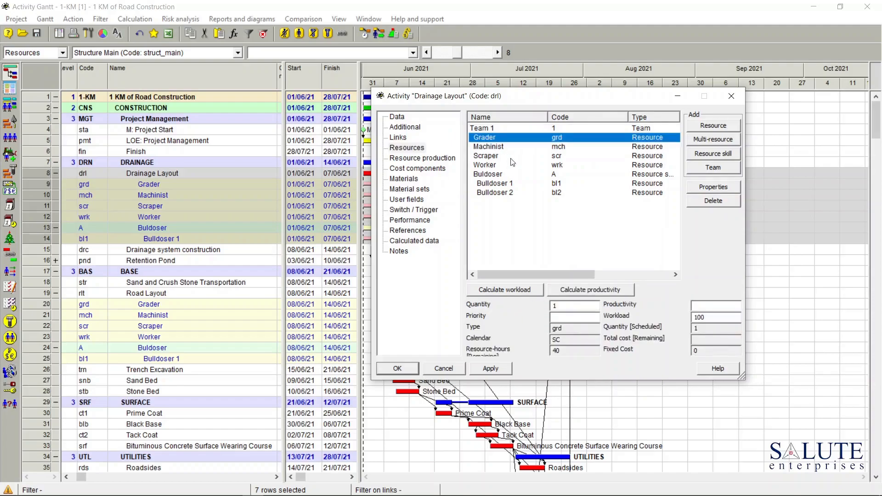
pyautogui.click(692, 203)
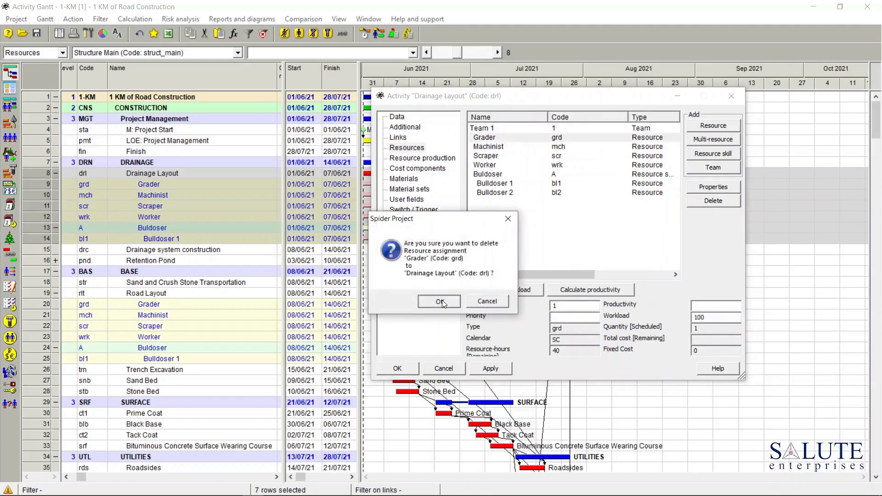
pyautogui.click(439, 302)
pyautogui.click(496, 138)
pyautogui.click(698, 202)
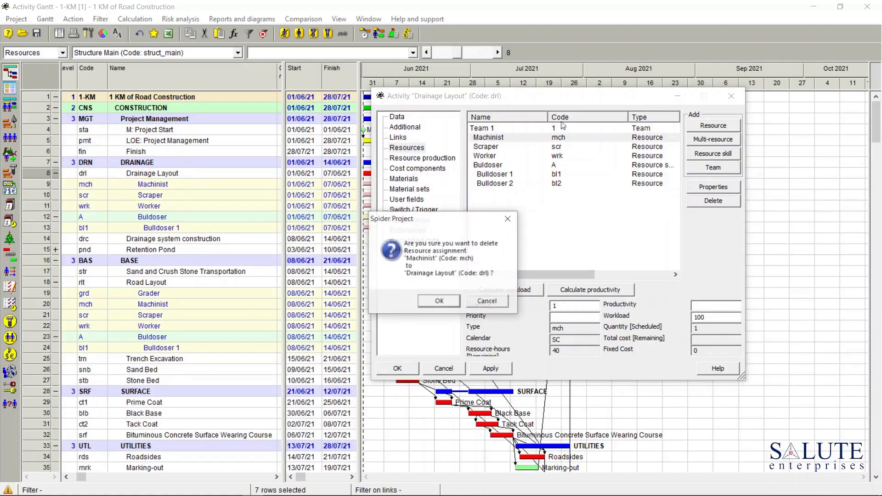
pyautogui.click(438, 300)
# Delete the Scraper, Worker and Buldoser skill assignments from the Drainage Layout activity.
pyautogui.click(503, 138)
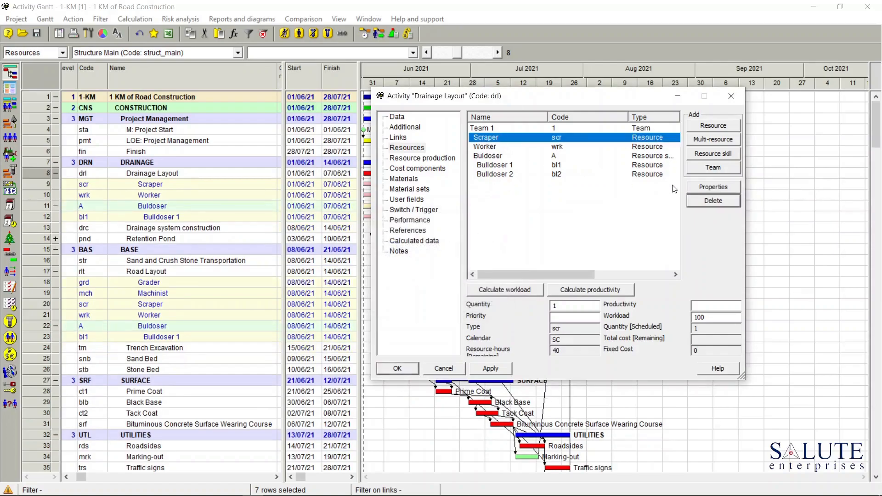
pyautogui.click(703, 202)
pyautogui.click(439, 301)
pyautogui.click(491, 137)
pyautogui.click(688, 205)
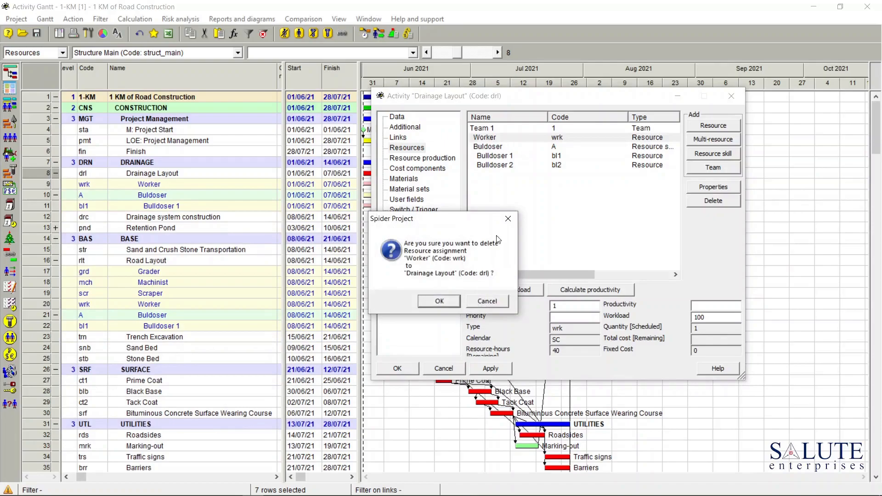
pyautogui.click(441, 299)
pyautogui.click(558, 137)
pyautogui.click(713, 201)
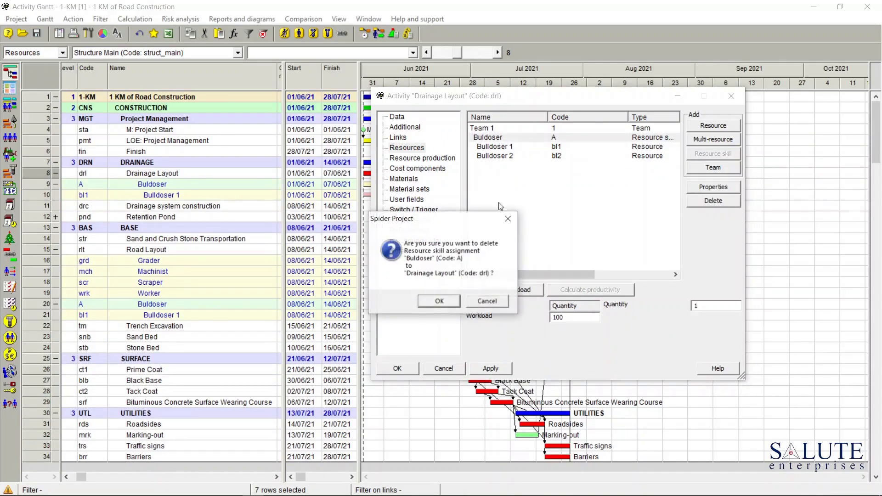
pyautogui.click(442, 302)
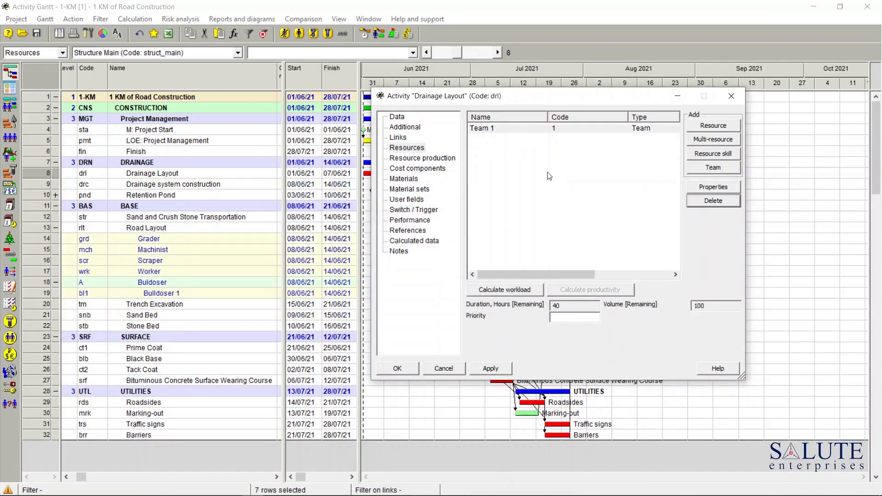
# Assign the Layout Crew multi-resource to Team 1 of the Drainage Layout activity and save the activity.
pyautogui.click(713, 139)
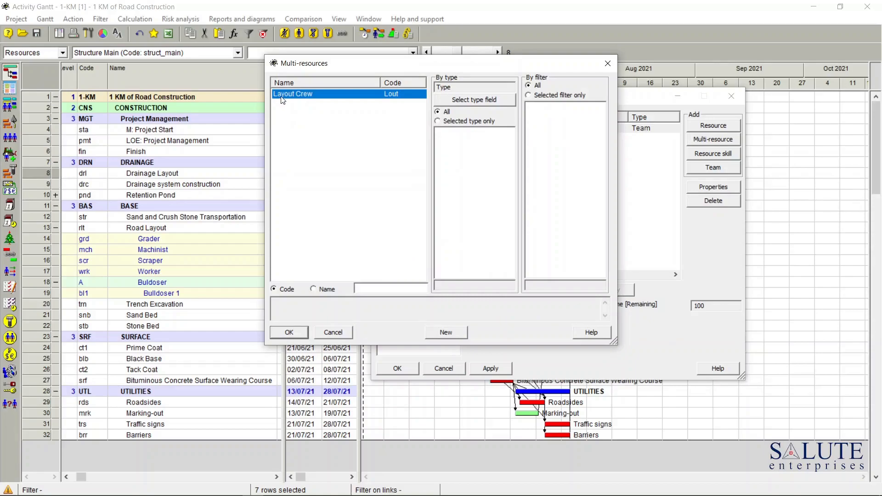
pyautogui.doubleClick(296, 97)
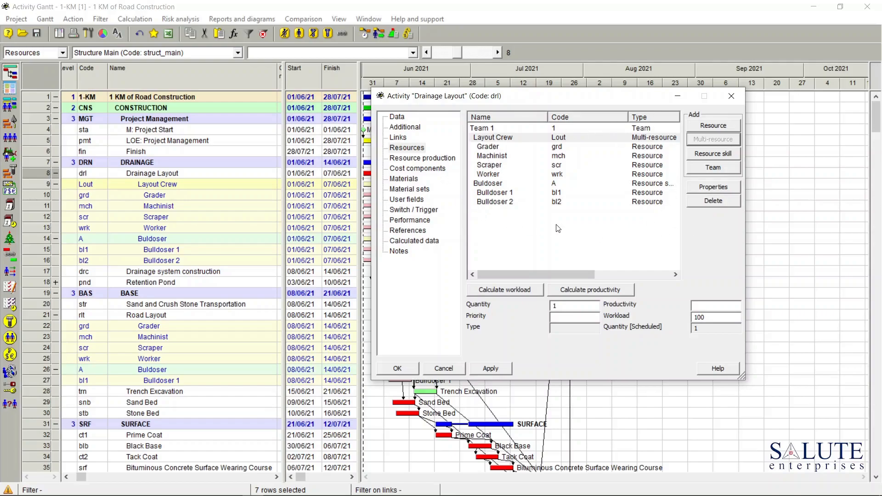
pyautogui.click(391, 370)
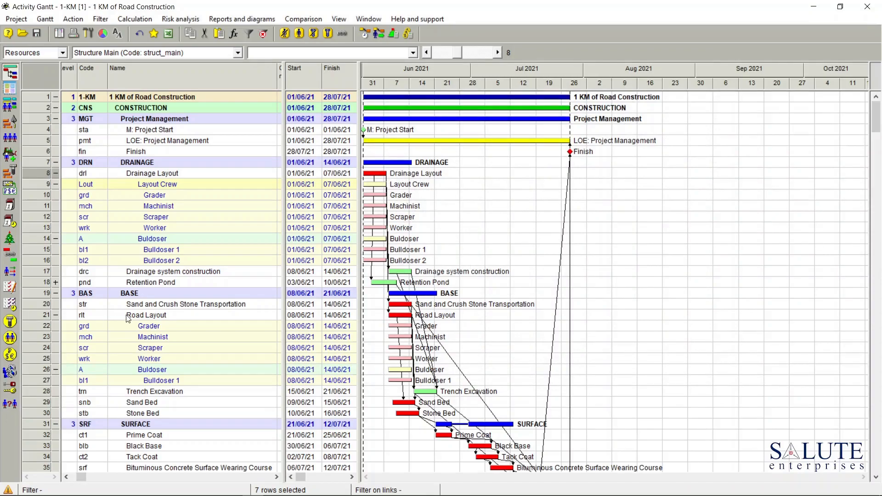
# Delete the Grader and Machinist resource assignments from the Road Layout activity.
pyautogui.doubleClick(40, 315)
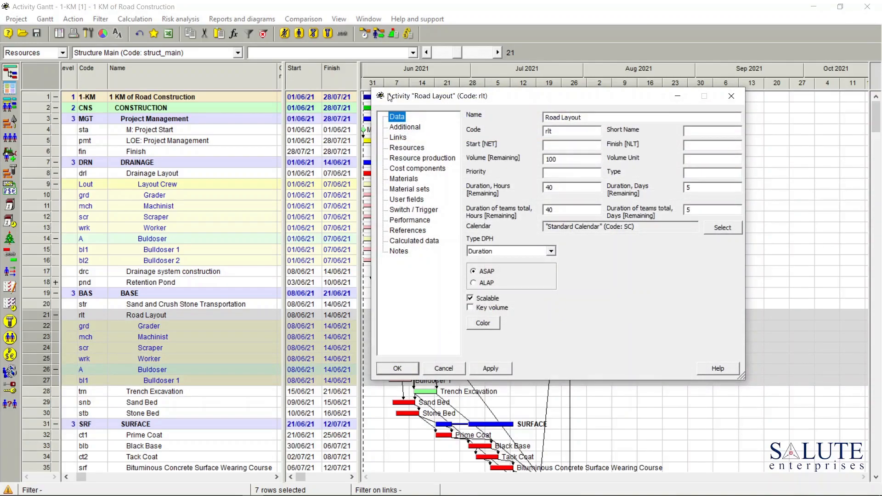
pyautogui.click(406, 148)
pyautogui.click(488, 138)
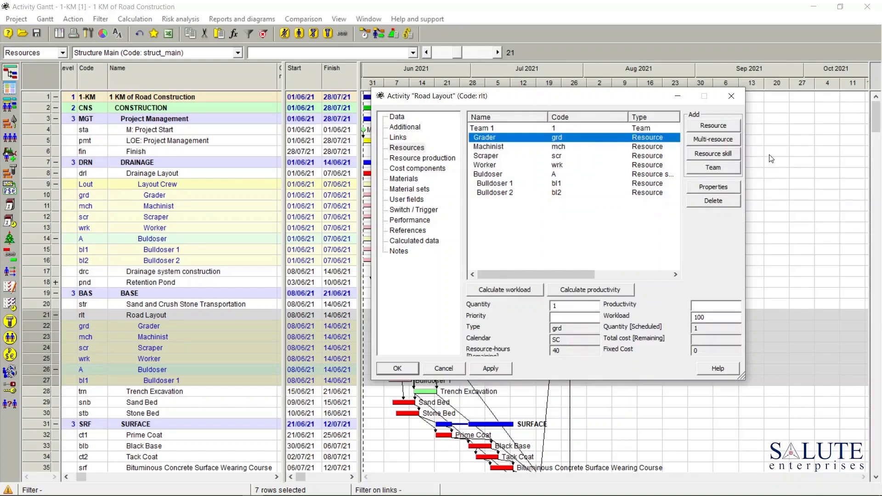
pyautogui.click(716, 200)
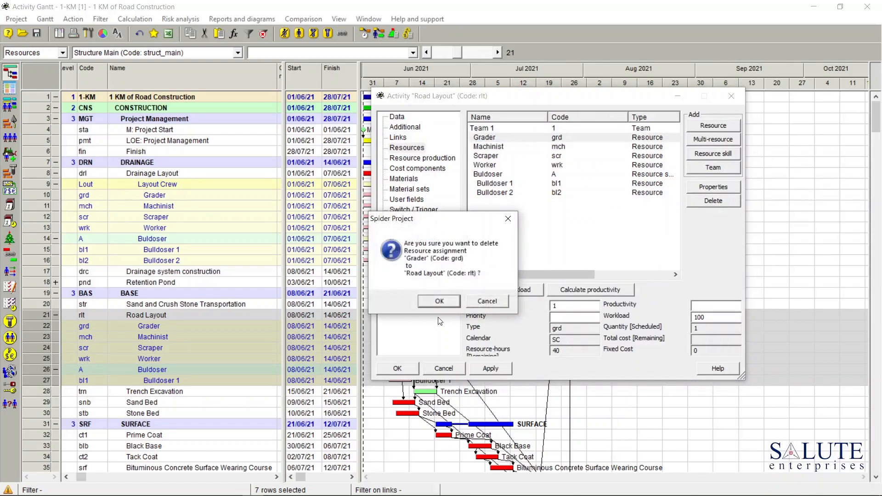
pyautogui.click(434, 303)
pyautogui.click(714, 205)
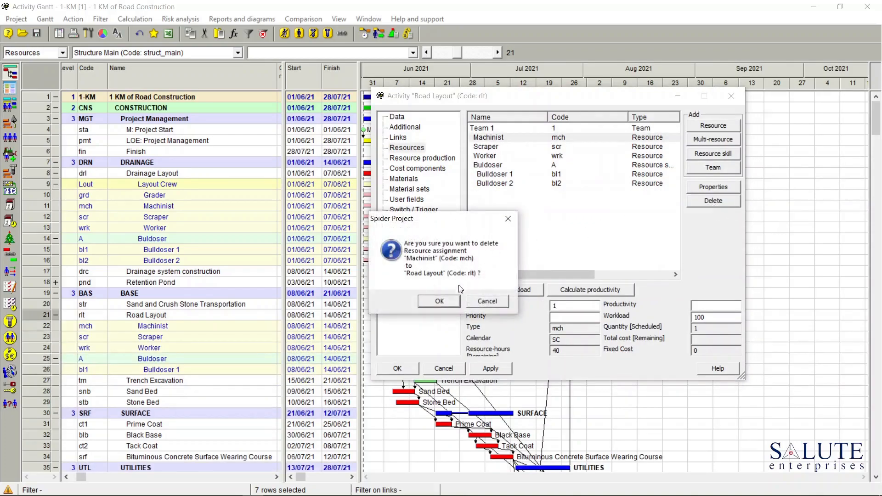
pyautogui.click(440, 301)
# Delete the Scraper, Worker and Buldoser skill assignments from the Road Layout activity.
pyautogui.click(713, 202)
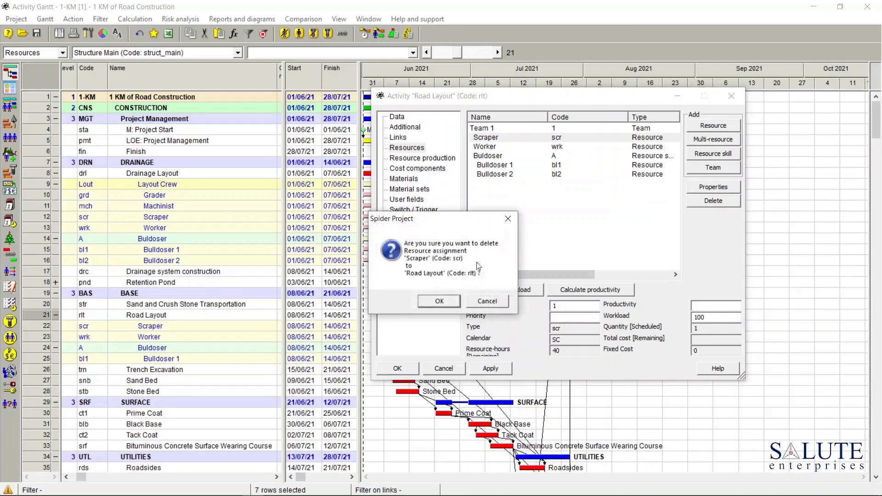
pyautogui.click(436, 301)
pyautogui.click(720, 206)
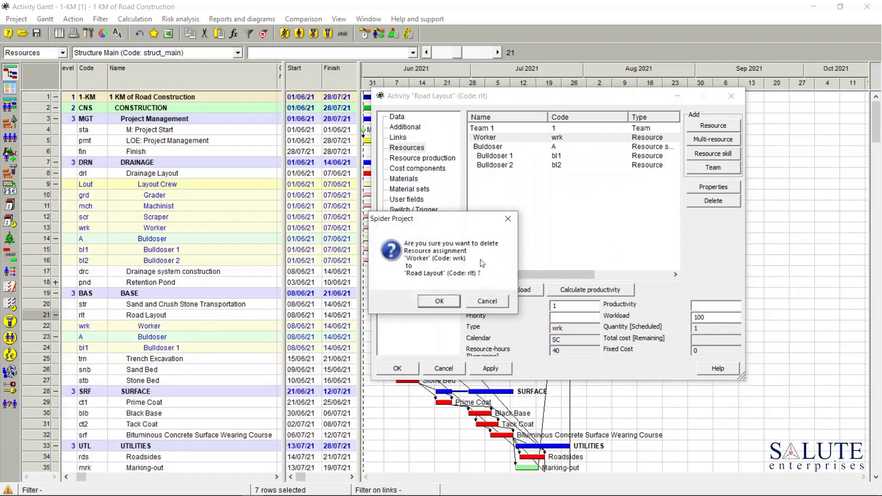
pyautogui.click(442, 296)
pyautogui.click(505, 138)
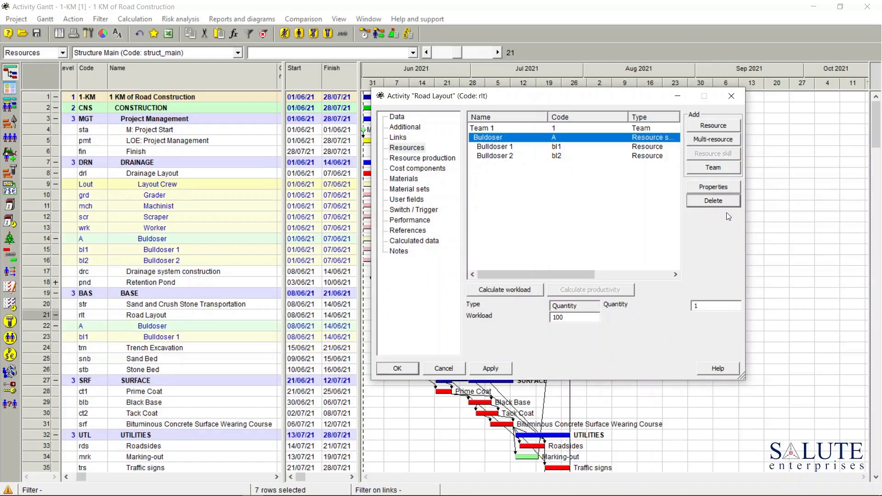
pyautogui.click(713, 201)
pyautogui.click(439, 302)
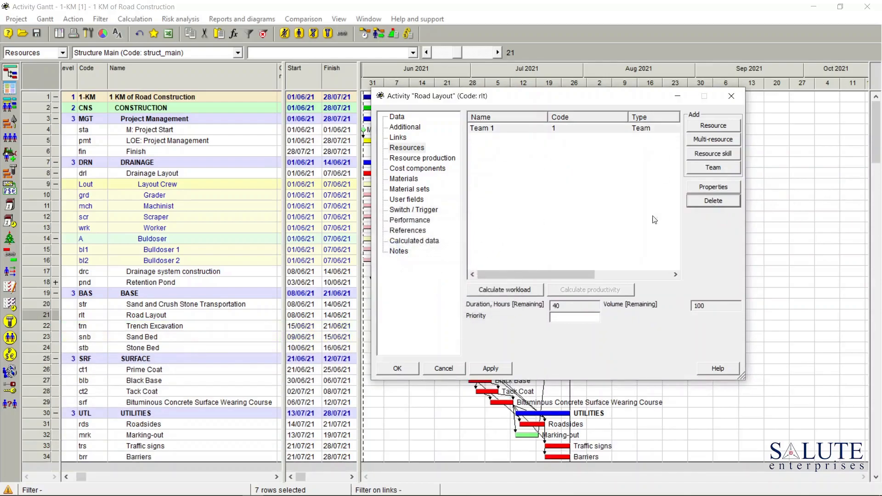
# Assign the Layout Crew multi-resource to Team 1 of the Road Layout activity and save the activity.
pyautogui.click(711, 139)
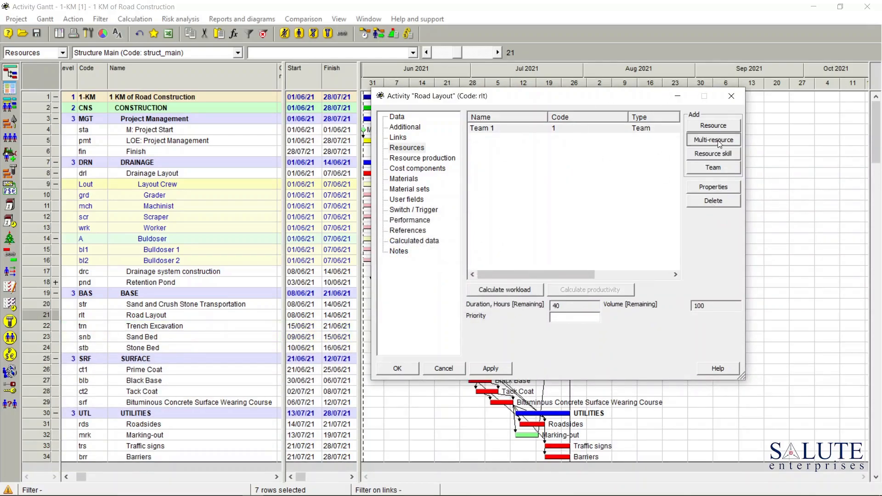
pyautogui.doubleClick(306, 94)
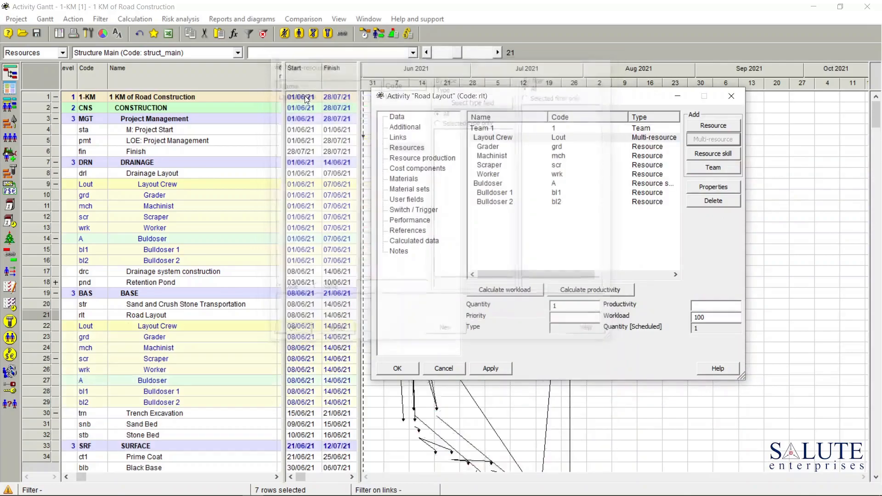
pyautogui.click(398, 368)
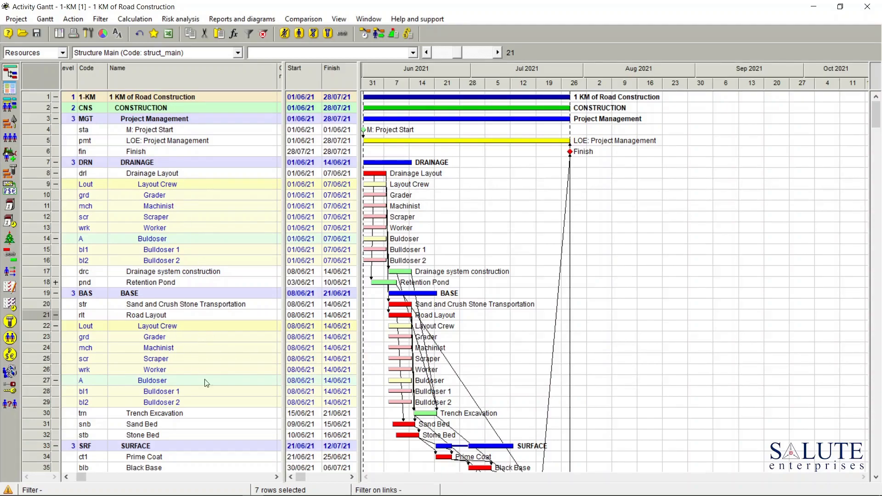
# Widen the table area and the Quantity column of the Activity Gantt so the assignment quantities can be read.
pyautogui.moveTo(286, 307); pyautogui.dragTo(304, 299)
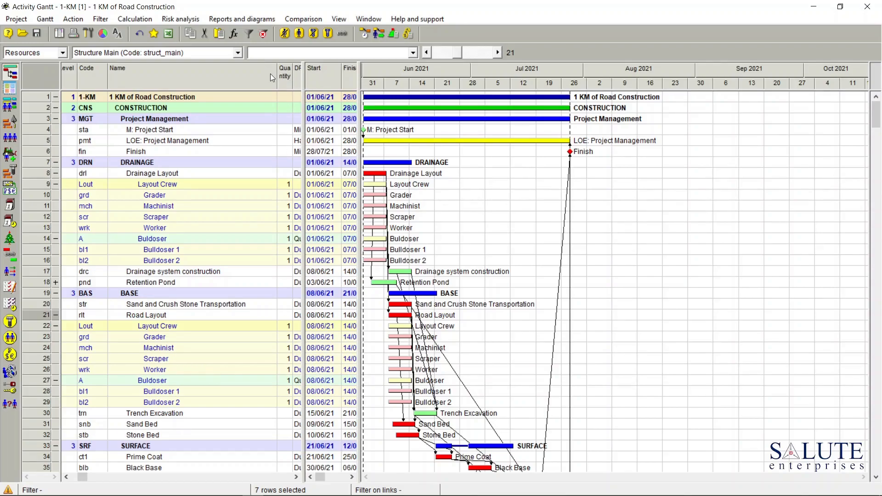
pyautogui.moveTo(277, 74)
pyautogui.mouseDown()
pyautogui.moveTo(266, 74)
pyautogui.moveTo(286, 79)
pyautogui.mouseUp()
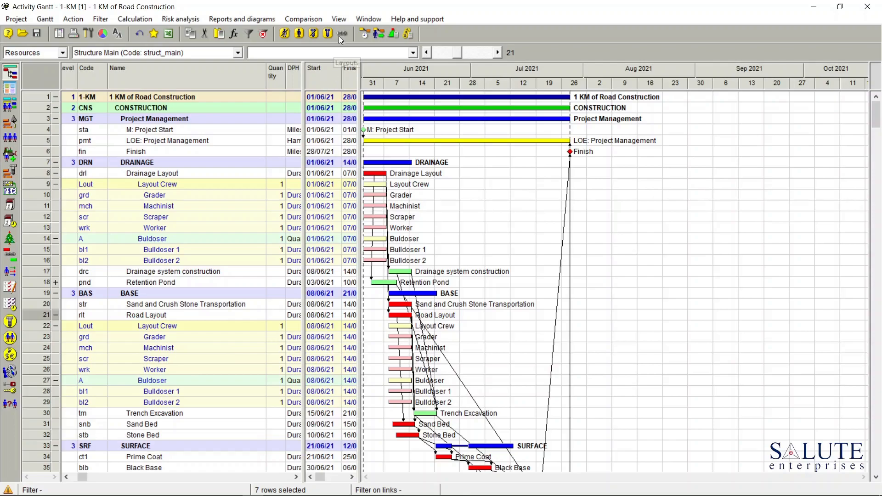
# Open the participants of the Layout Crew in the Multi-resources table and narrow the name column to expose the participant types.
pyautogui.click(339, 21)
pyautogui.moveTo(368, 66)
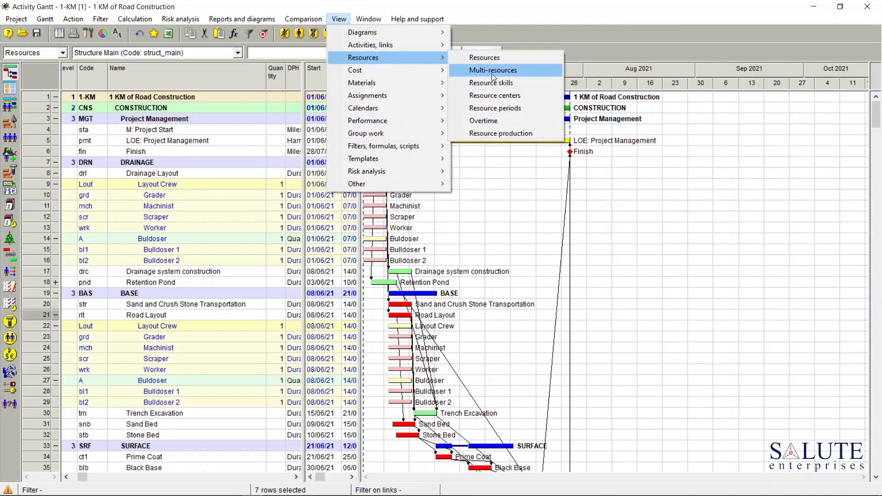
pyautogui.click(503, 72)
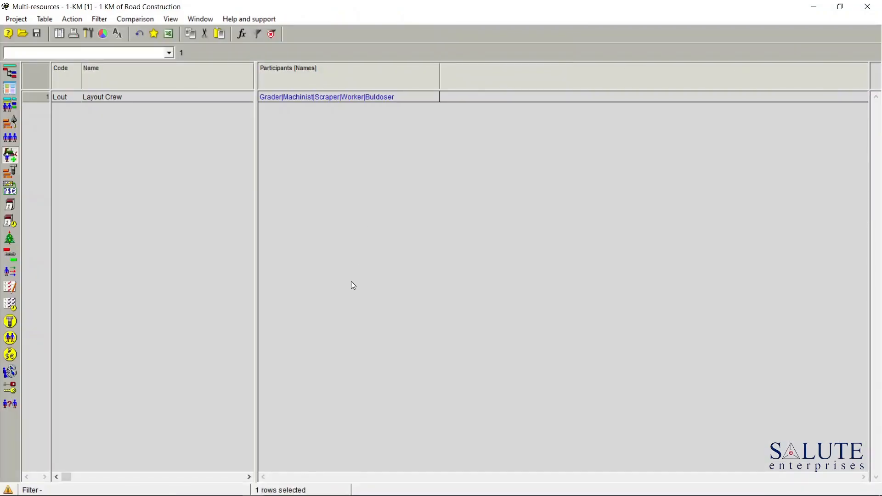
pyautogui.doubleClick(41, 97)
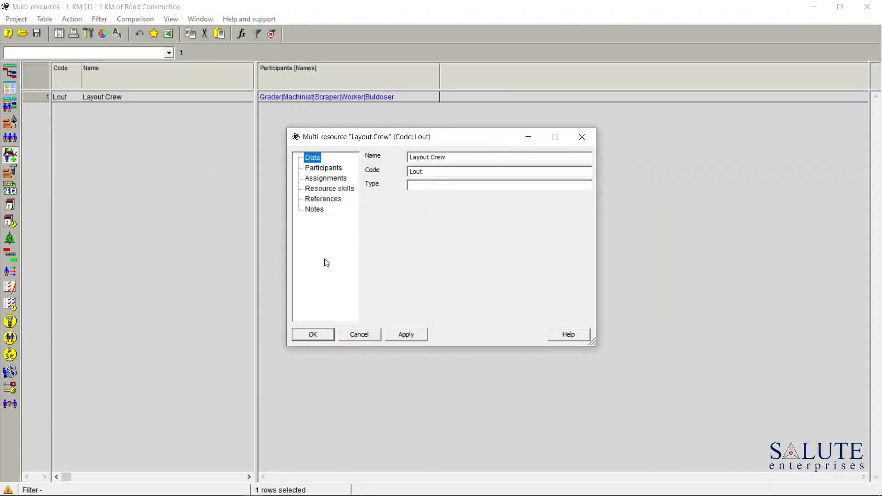
pyautogui.click(333, 168)
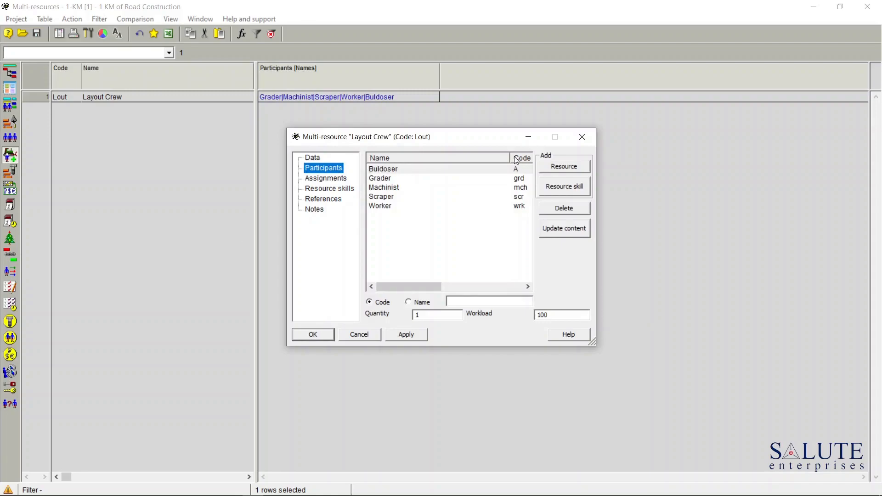
pyautogui.click(477, 168)
pyautogui.moveTo(428, 180); pyautogui.dragTo(415, 184)
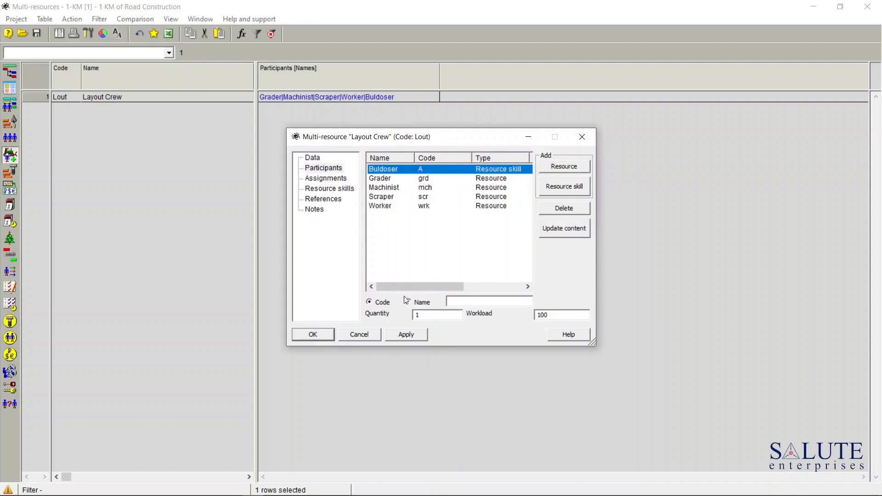
# Set the Worker participant's quantity to 2, update the content of all Layout Crew assignments and save the multi-resource.
pyautogui.click(386, 208)
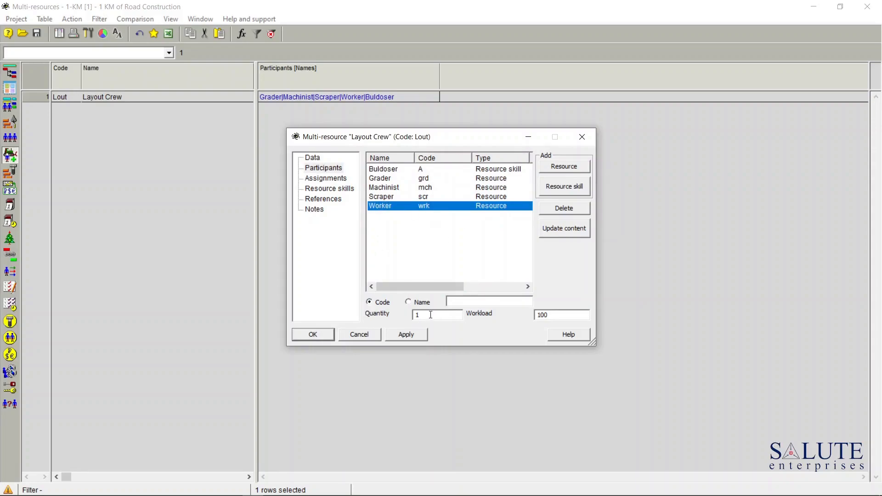
pyautogui.moveTo(430, 315); pyautogui.dragTo(393, 315)
pyautogui.write('2')
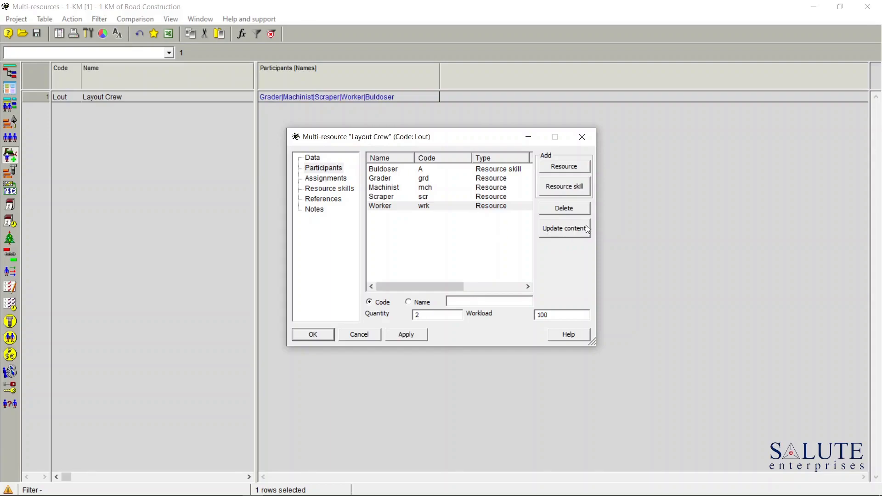
pyautogui.click(573, 233)
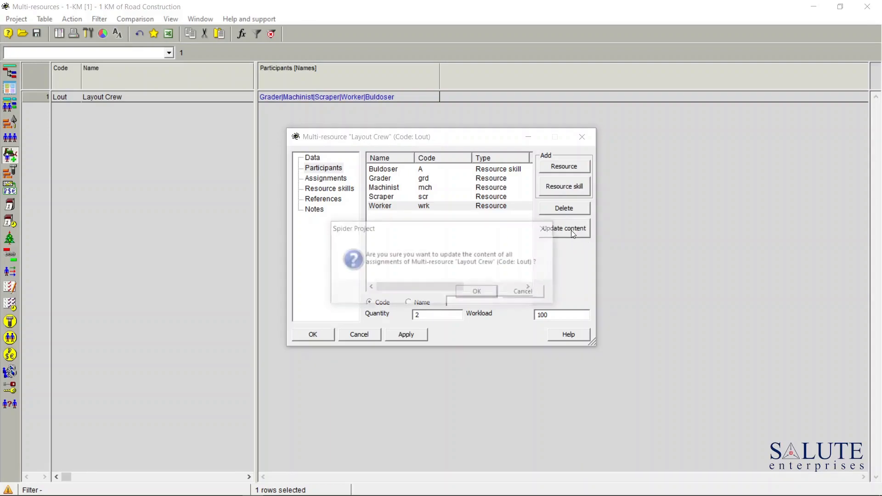
pyautogui.click(487, 296)
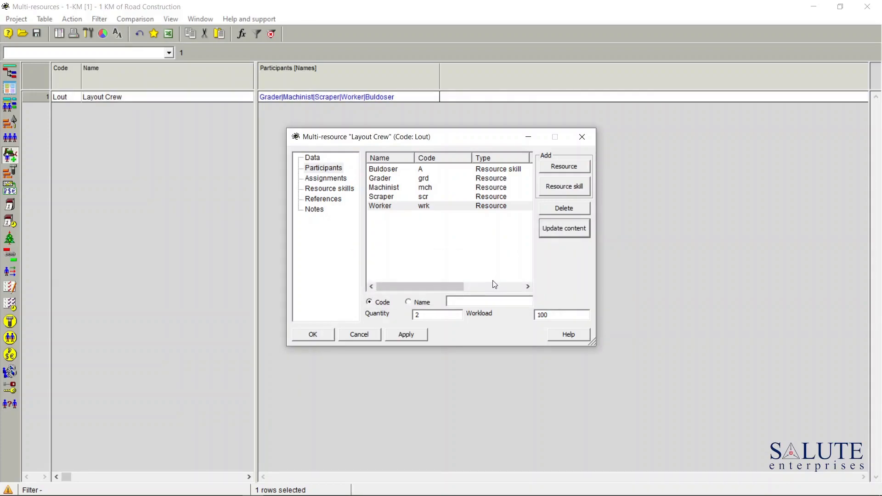
pyautogui.click(414, 335)
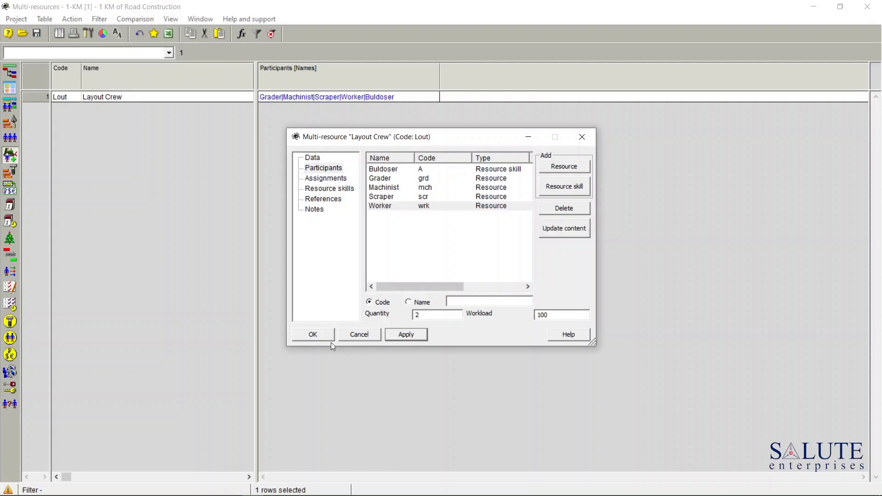
pyautogui.click(324, 339)
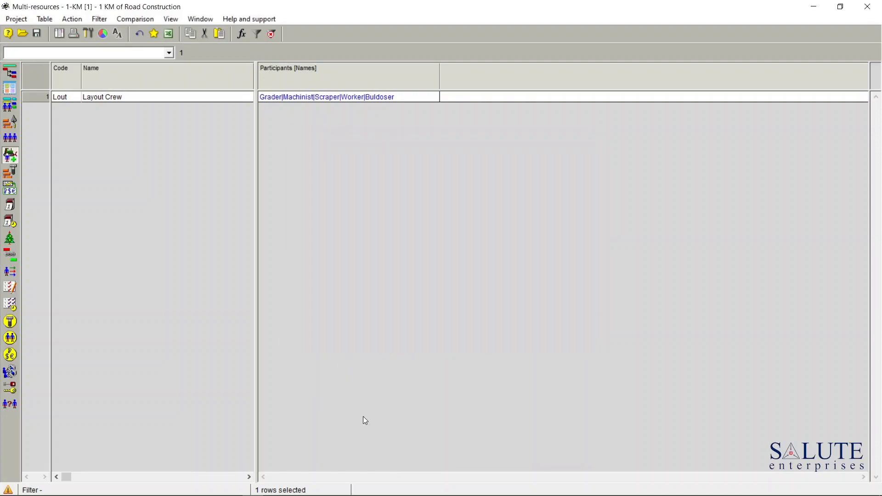
# Return to the Activity Gantt and check the Worker quantity in the Road Layout activity's Layout Crew assignment.
pyautogui.click(18, 75)
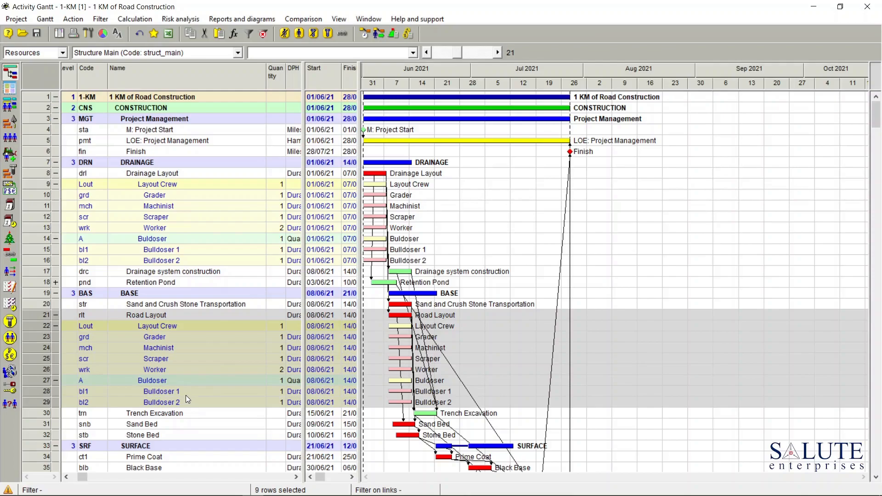
pyautogui.click(272, 370)
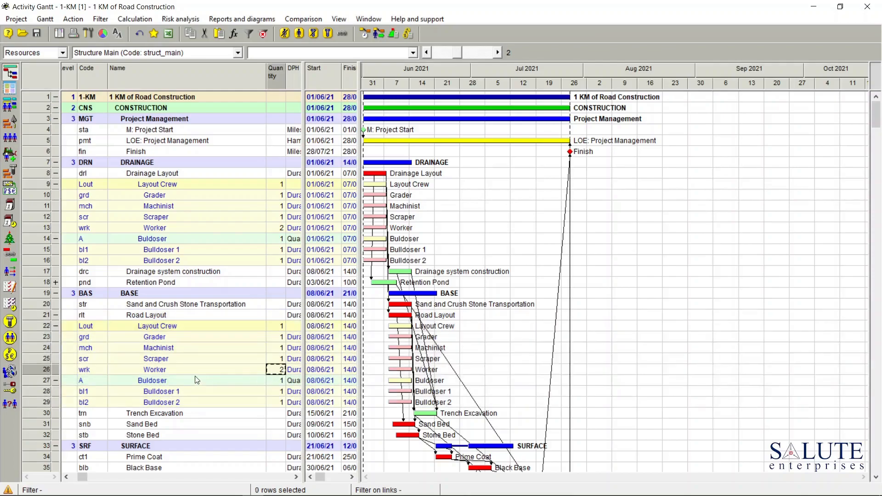